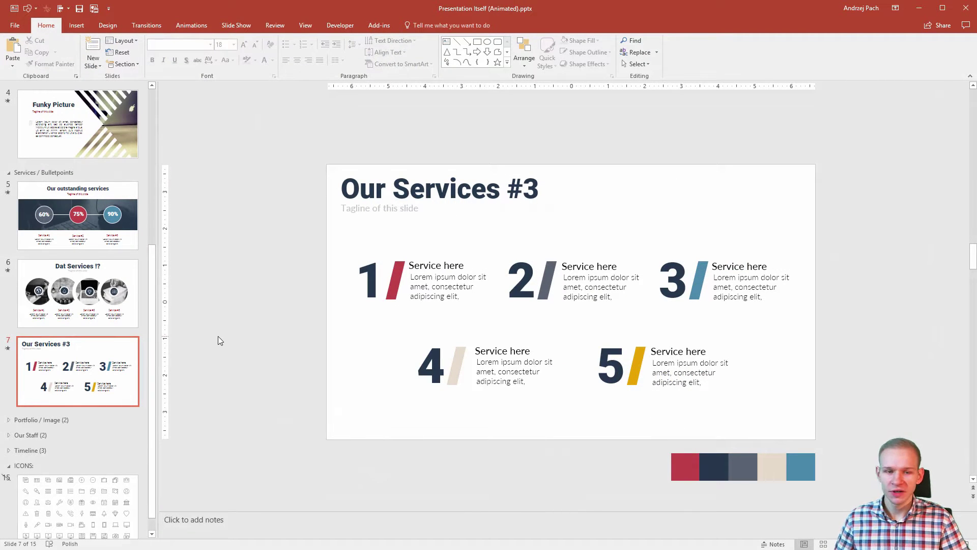
click(55, 302)
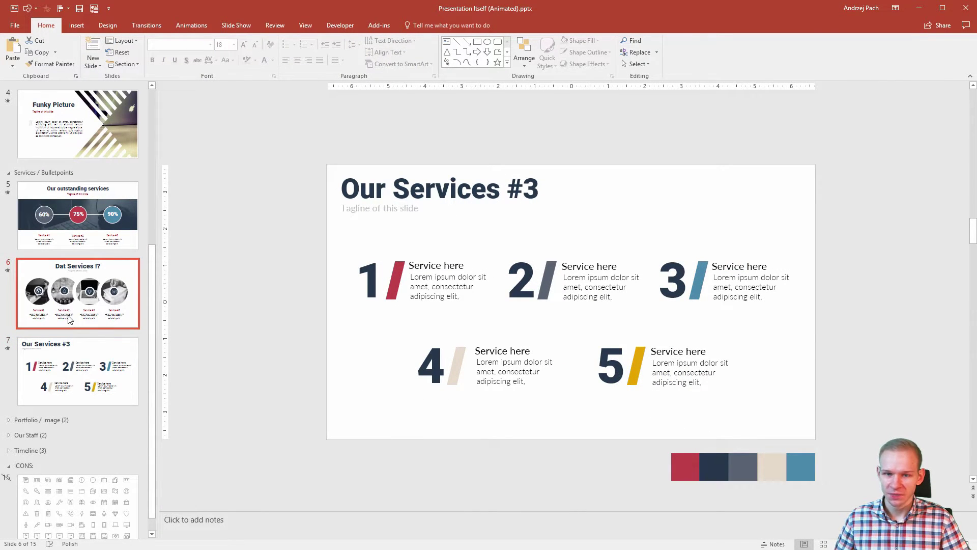
drag(325, 133, 559, 220)
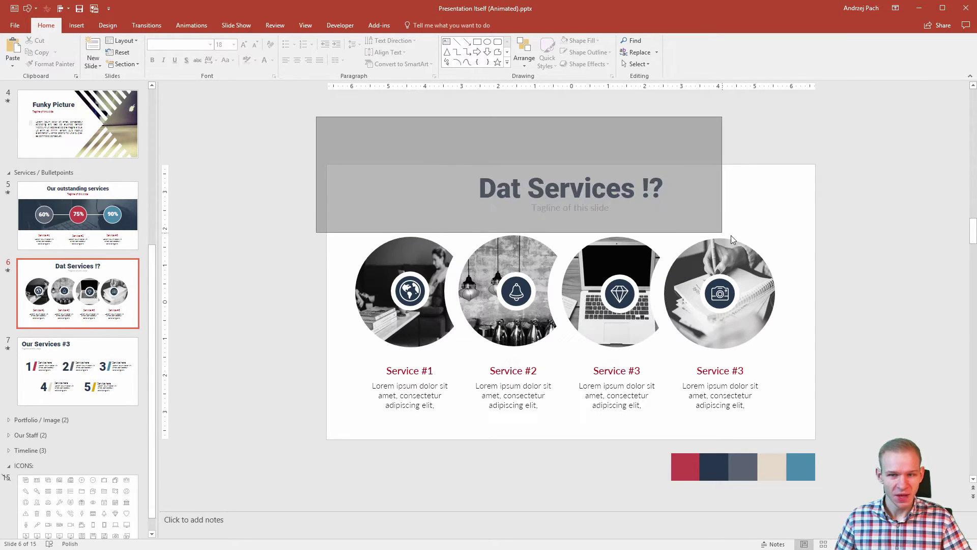
key(Page_Down)
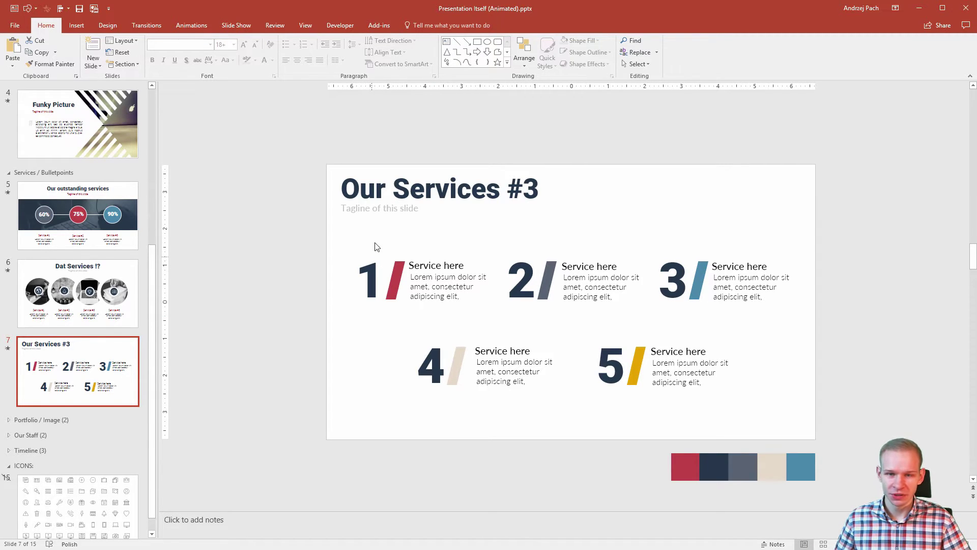
key(ctrl+v)
drag(507, 222, 537, 161)
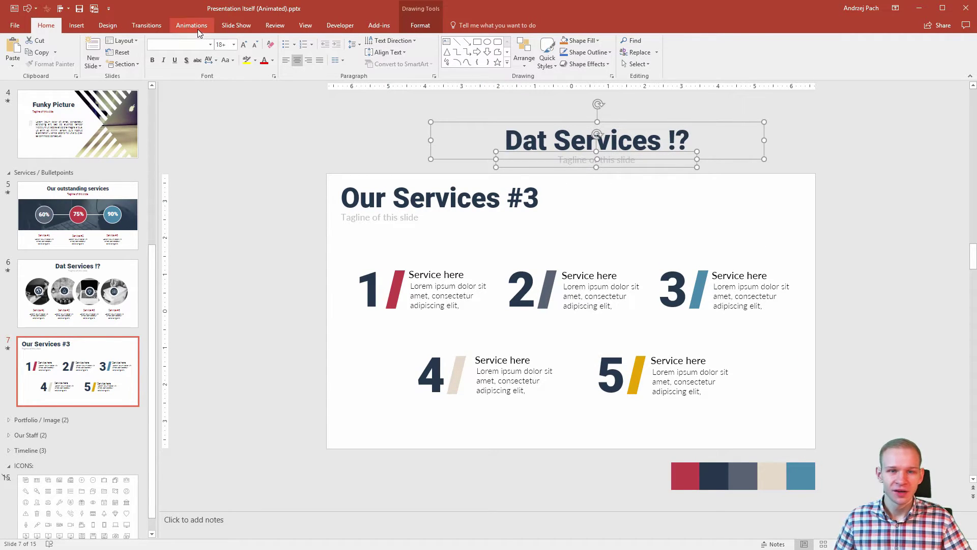
click(544, 122)
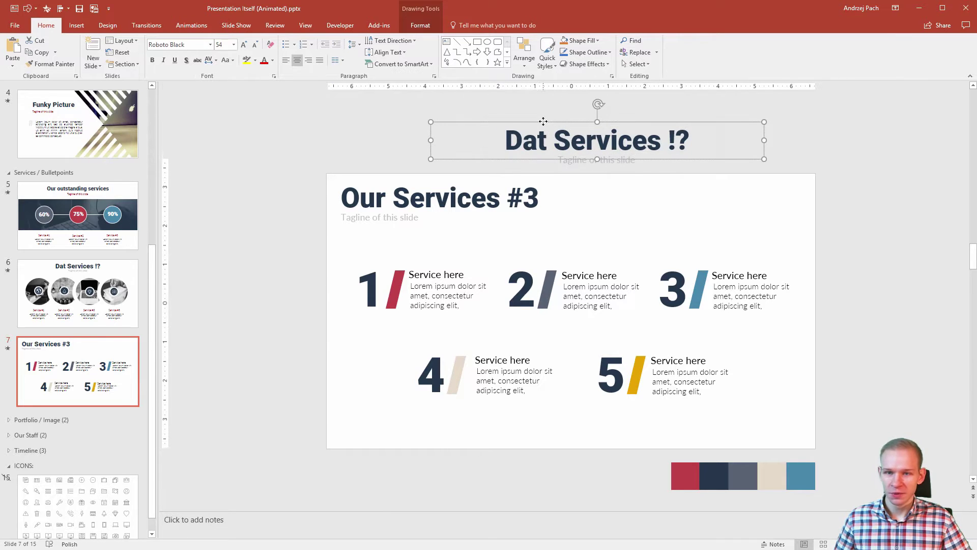
click(456, 202)
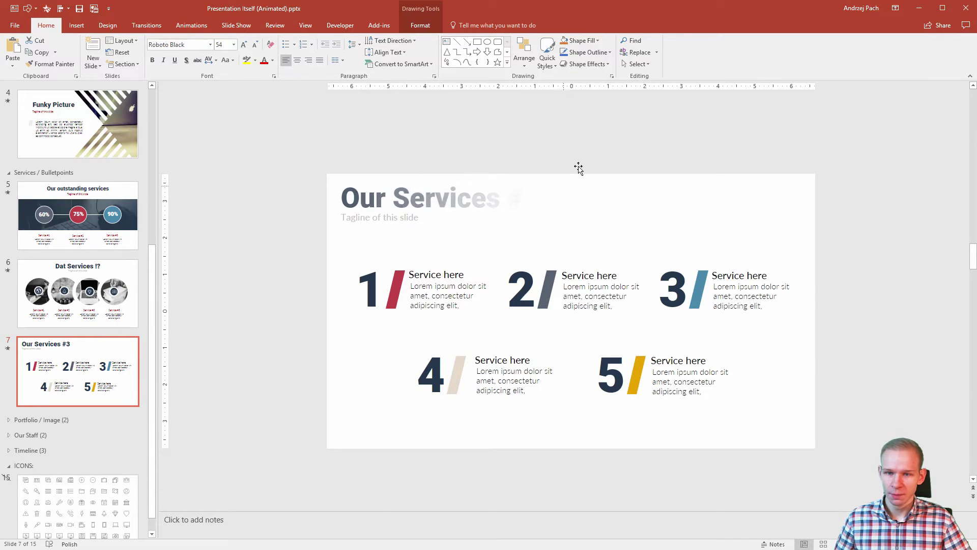
click(591, 153)
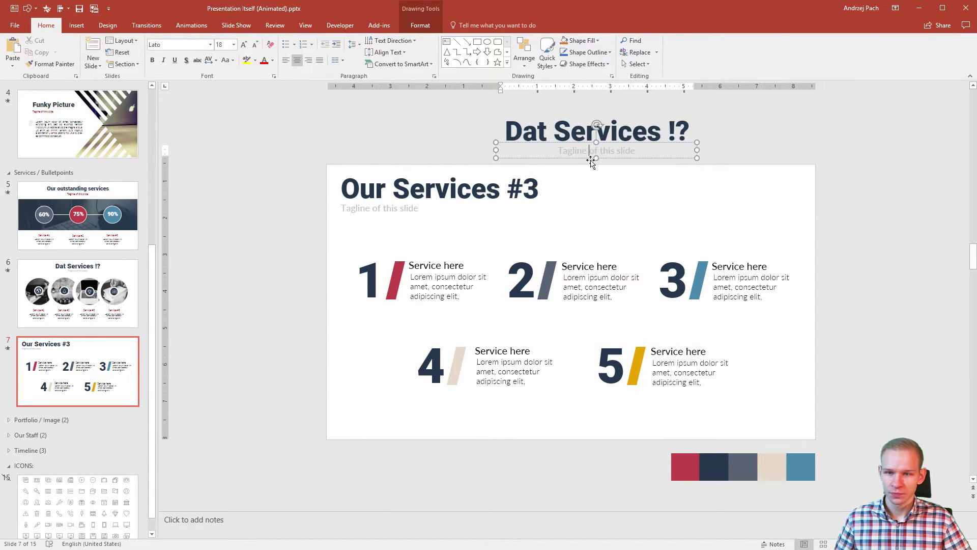
click(396, 212)
drag(433, 114, 757, 175)
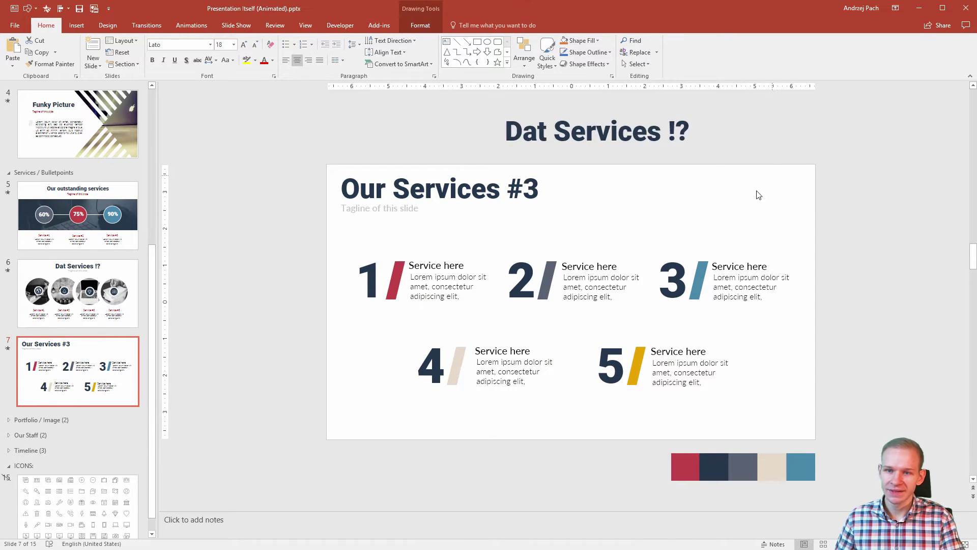
click(637, 141)
key(Delete)
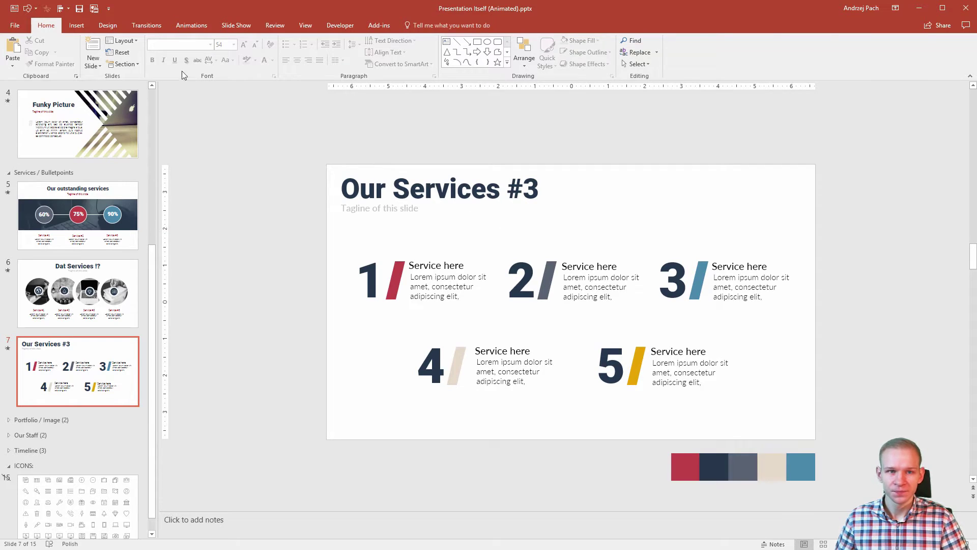
Open the Animation Pane, then select each service block and deselect them
click(190, 32)
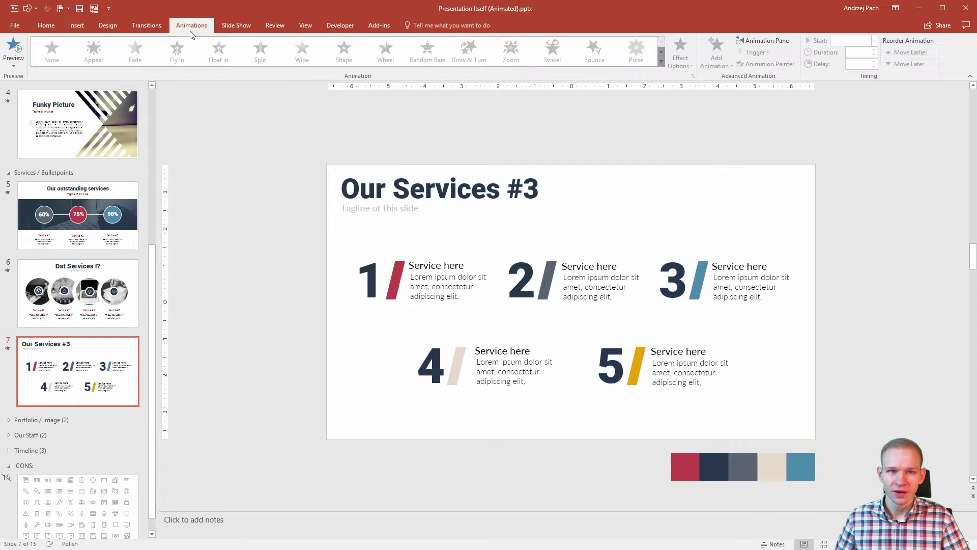
click(767, 42)
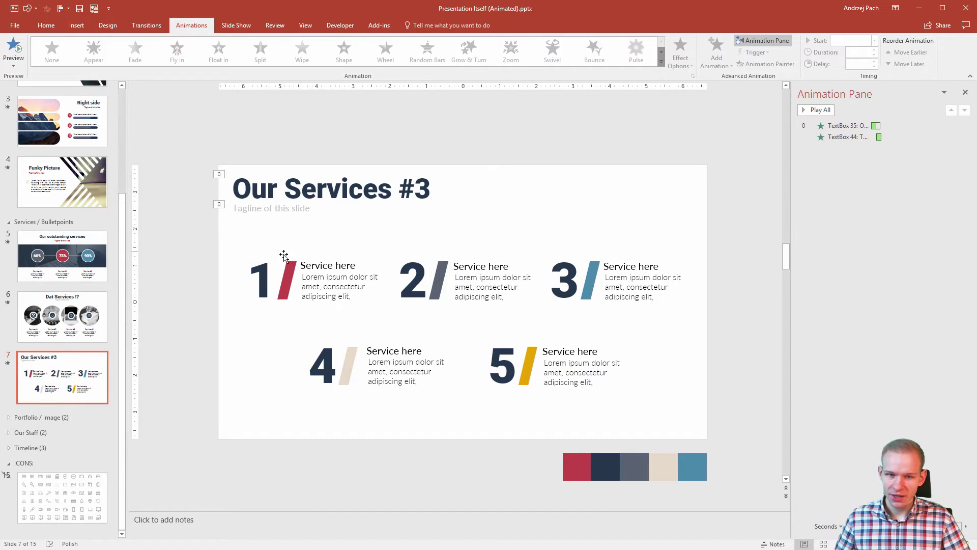
click(280, 294)
click(322, 303)
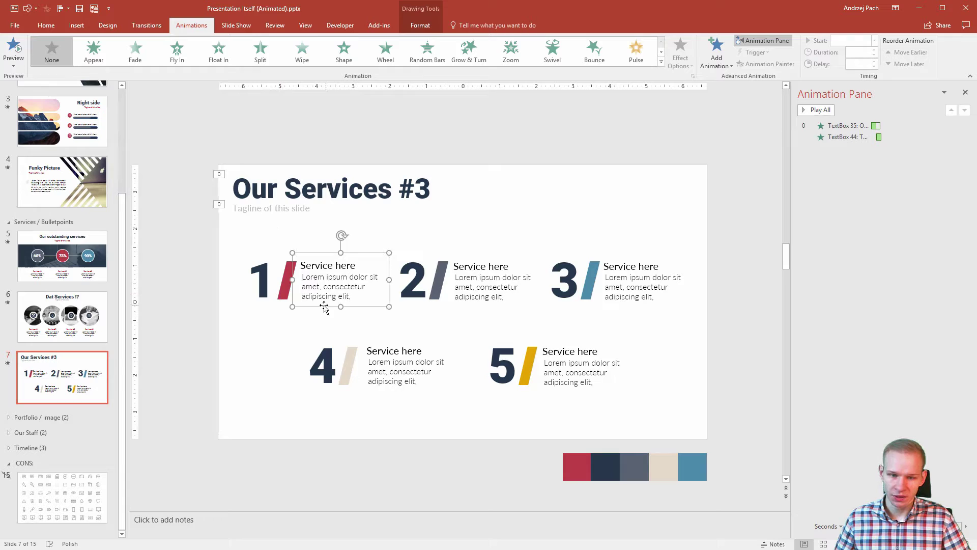
drag(198, 228, 411, 337)
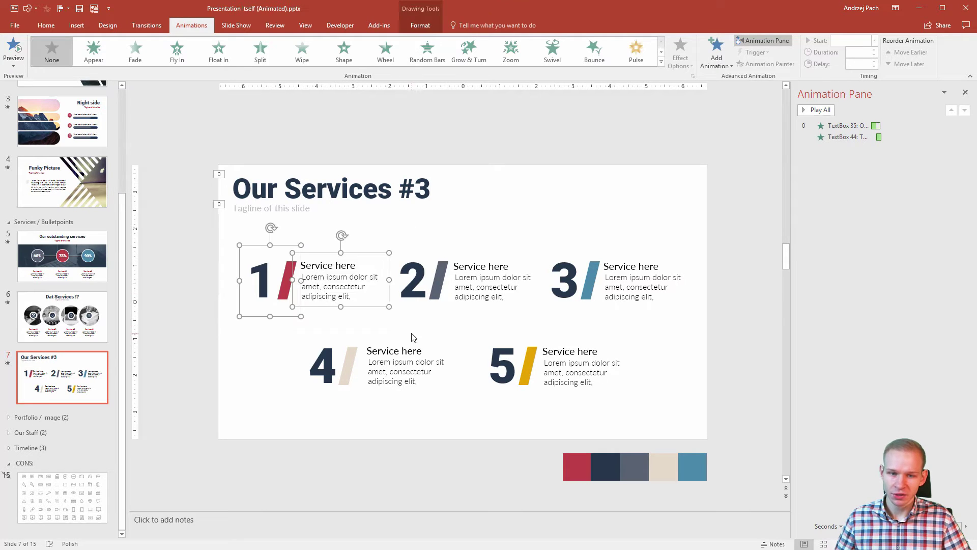
click(440, 278)
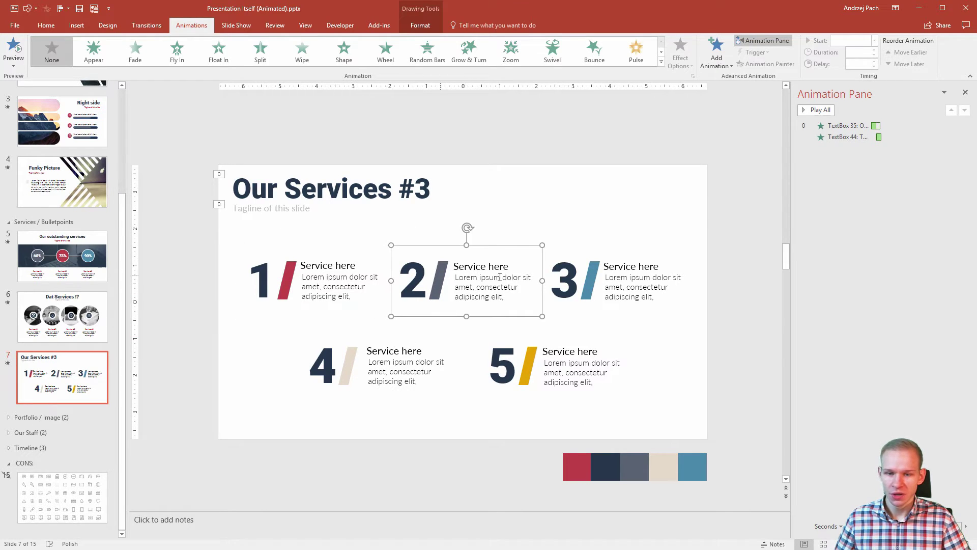
click(576, 283)
click(539, 361)
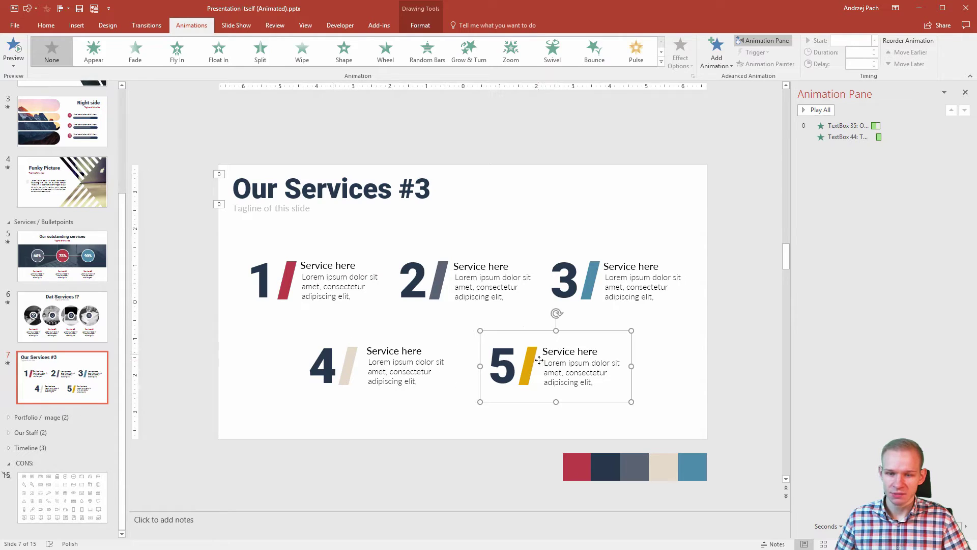
click(511, 220)
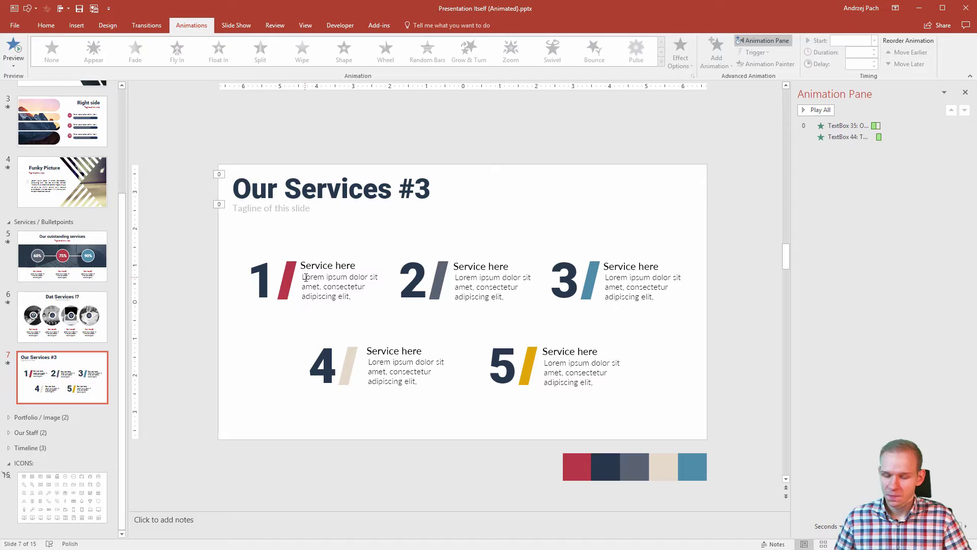
Draw a rectangle over the first service block
key(alt)
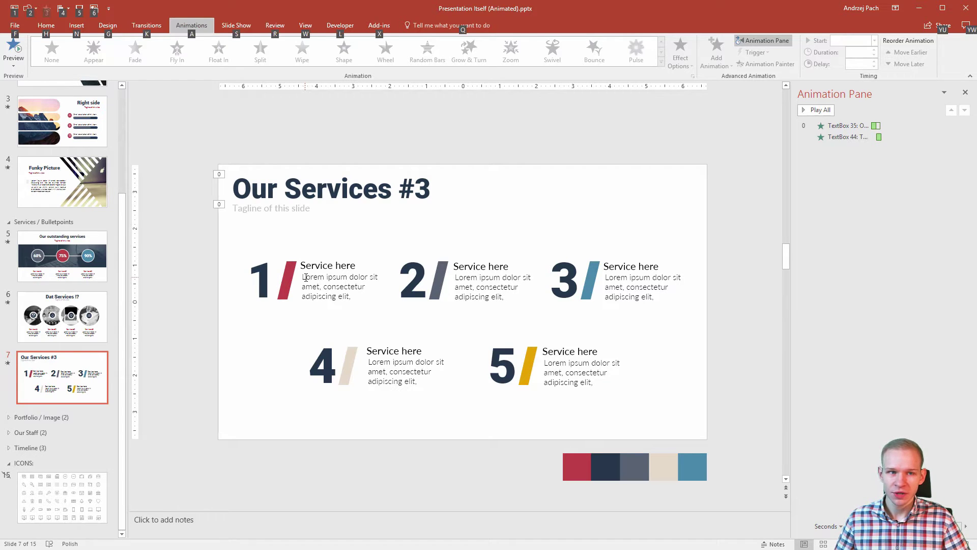
key(2)
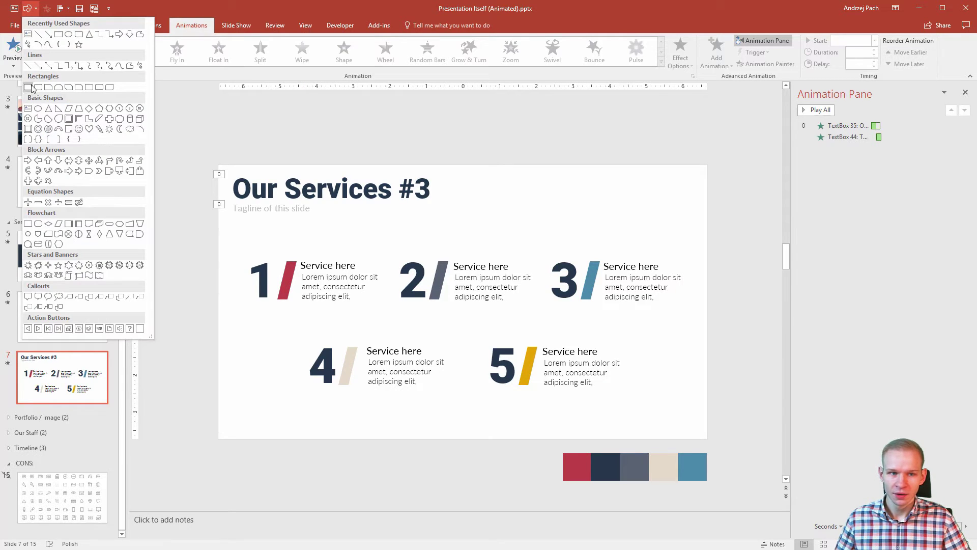
click(28, 88)
drag(230, 237, 388, 316)
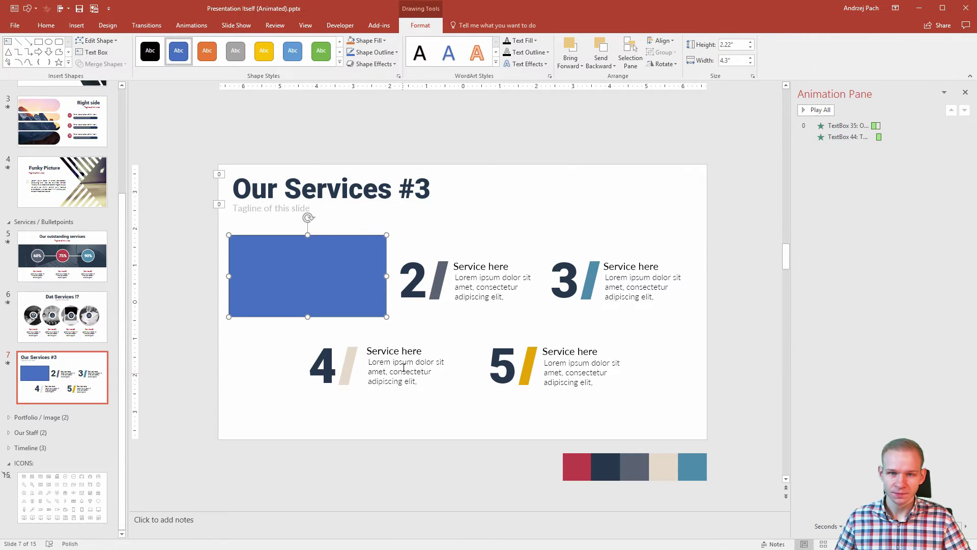
Give the rectangle a white fill and no outline
click(371, 41)
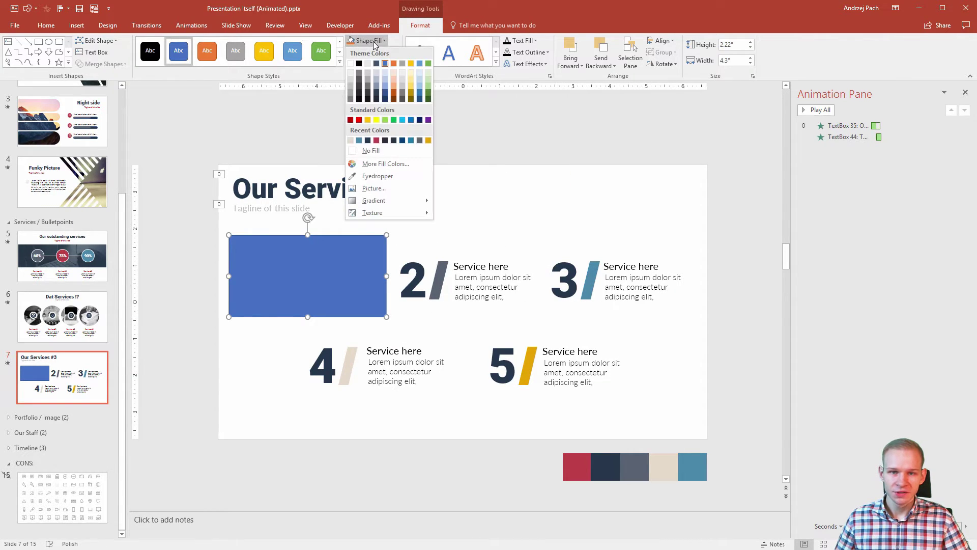
click(351, 63)
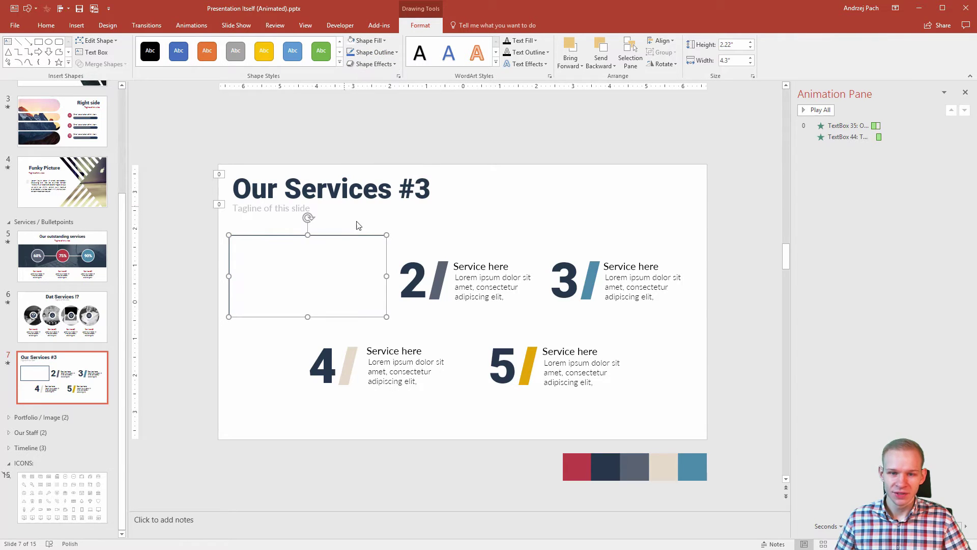
click(388, 53)
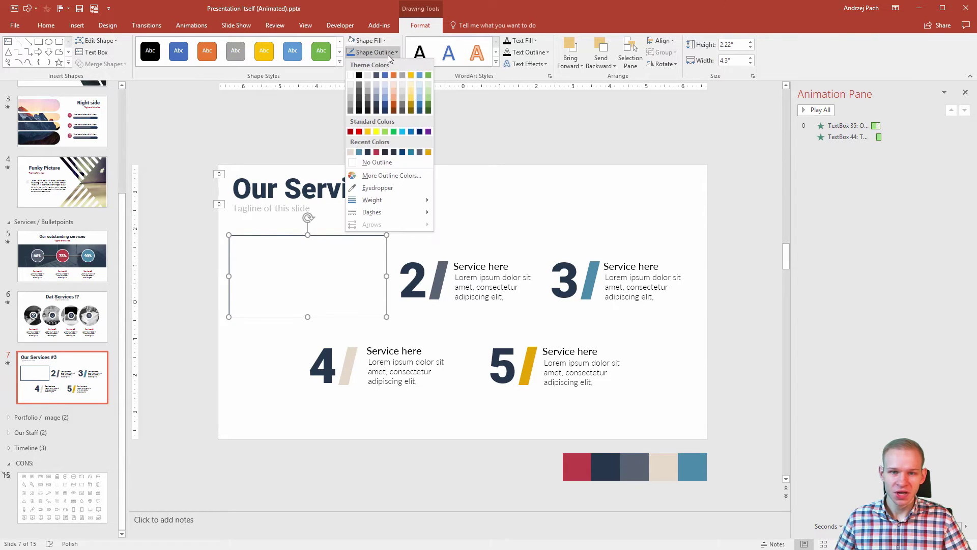
click(388, 164)
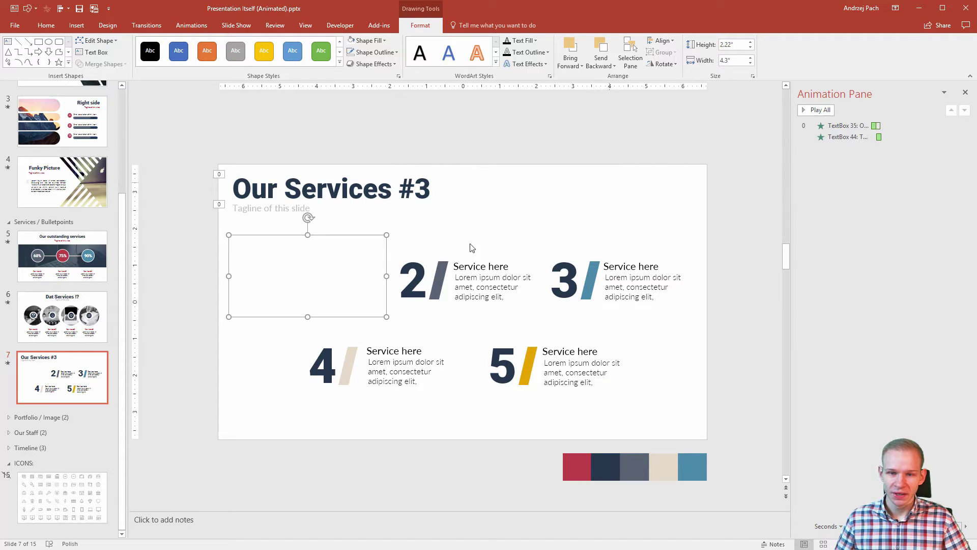
Set the white rectangle's fill transparency to 22% in Format Shape
right_click(355, 266)
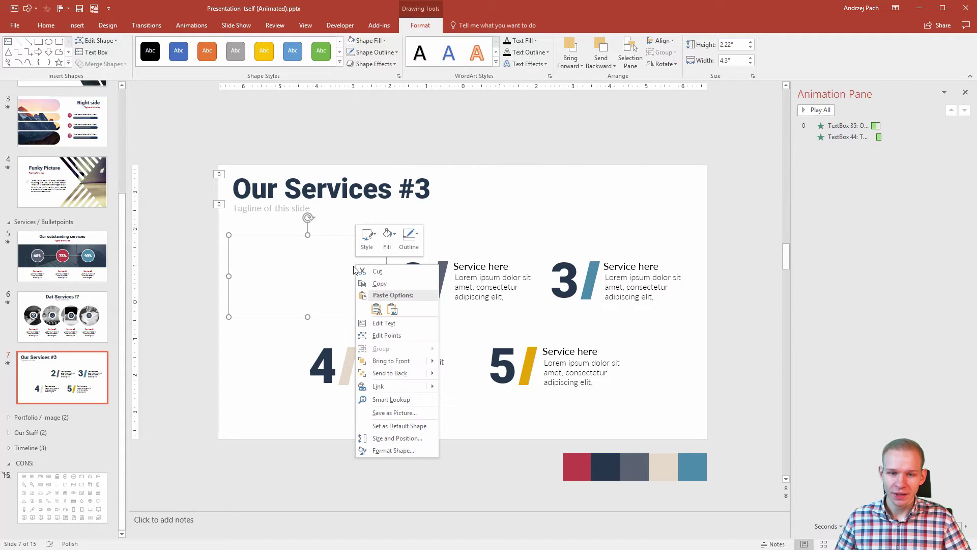
click(404, 451)
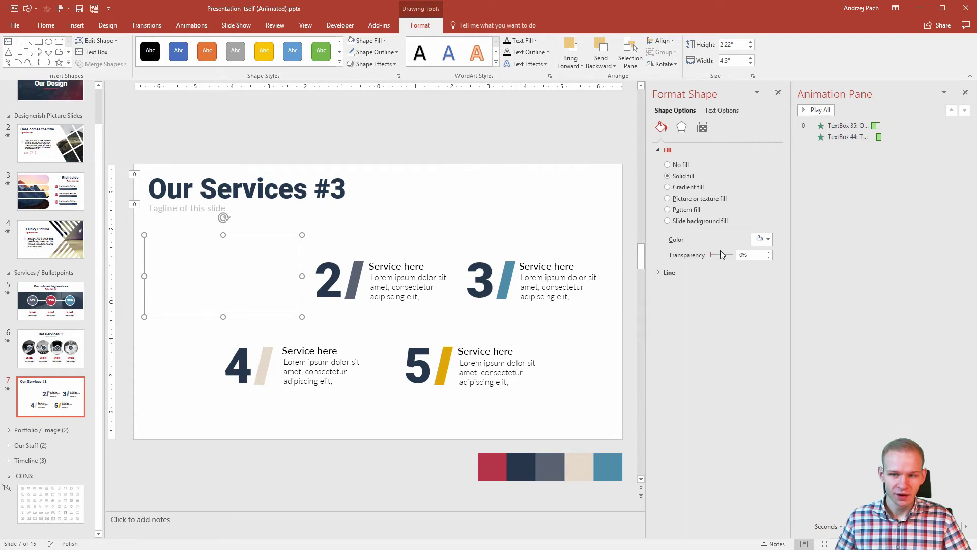
drag(709, 254, 716, 265)
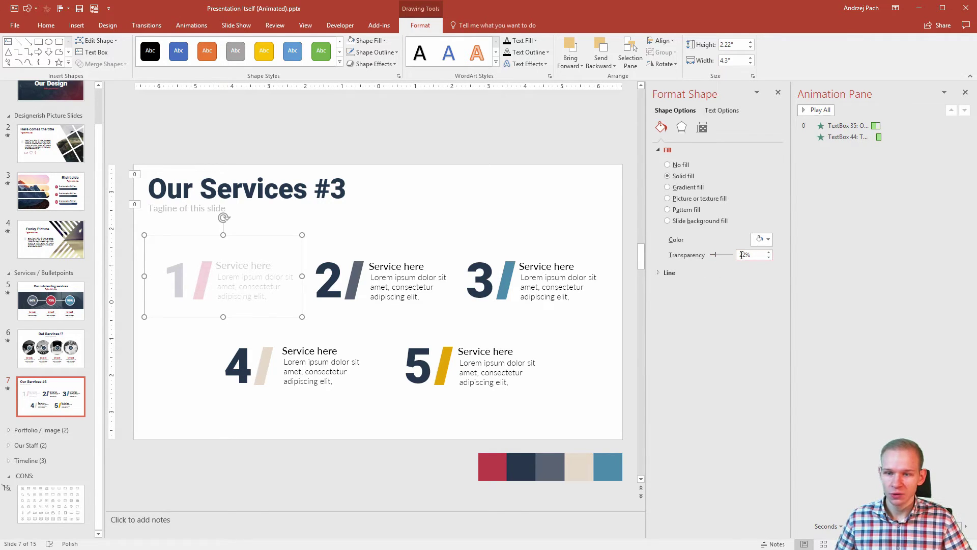
Place copies of the translucent rectangle over the other service boxes
drag(232, 294, 234, 295)
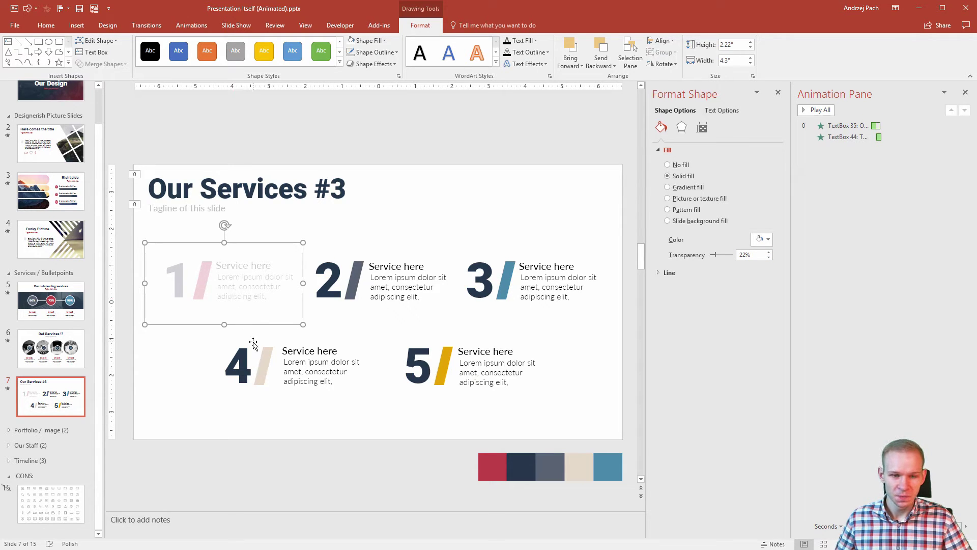
drag(267, 299, 366, 287)
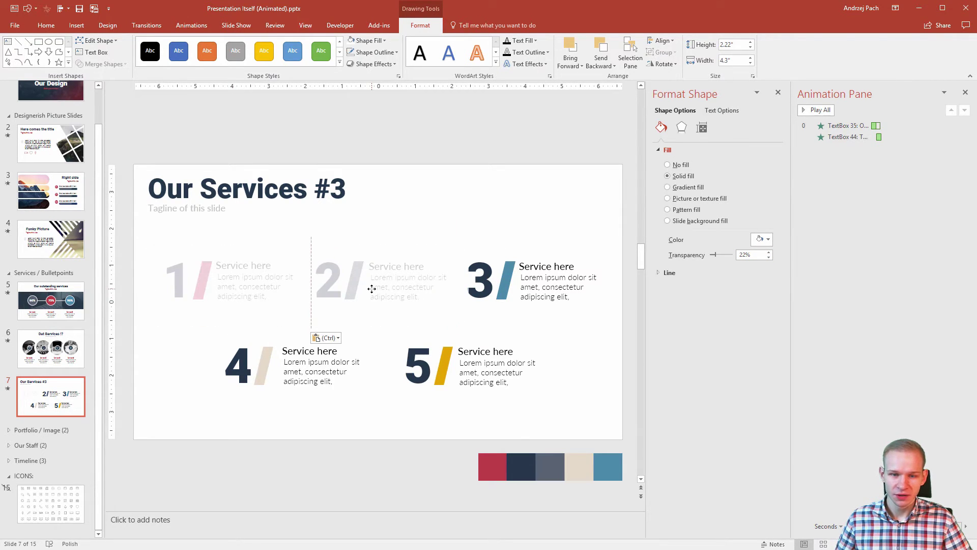
drag(236, 292, 539, 292)
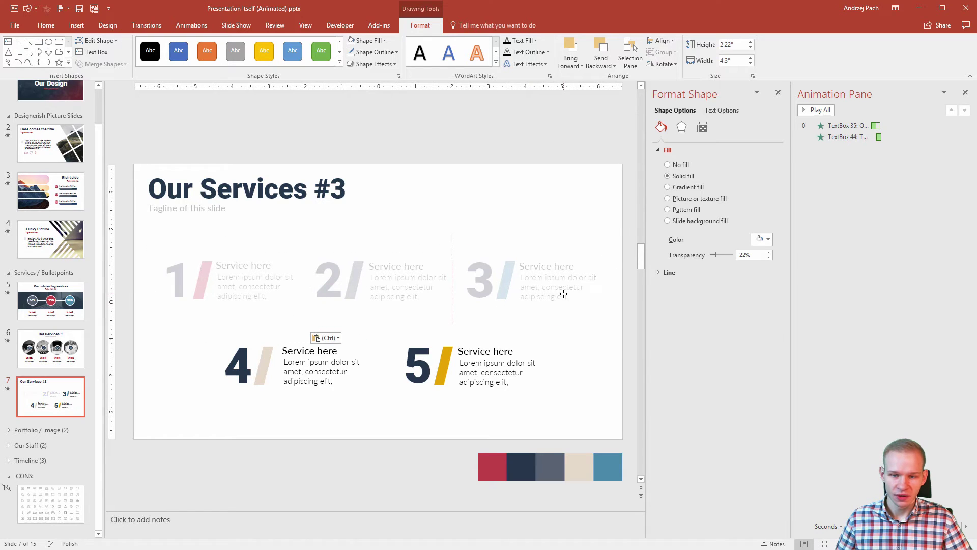
click(263, 313)
mouse_move(254, 308)
mouse_down()
mouse_move(312, 375)
mouse_move(388, 334)
mouse_move(494, 382)
mouse_up()
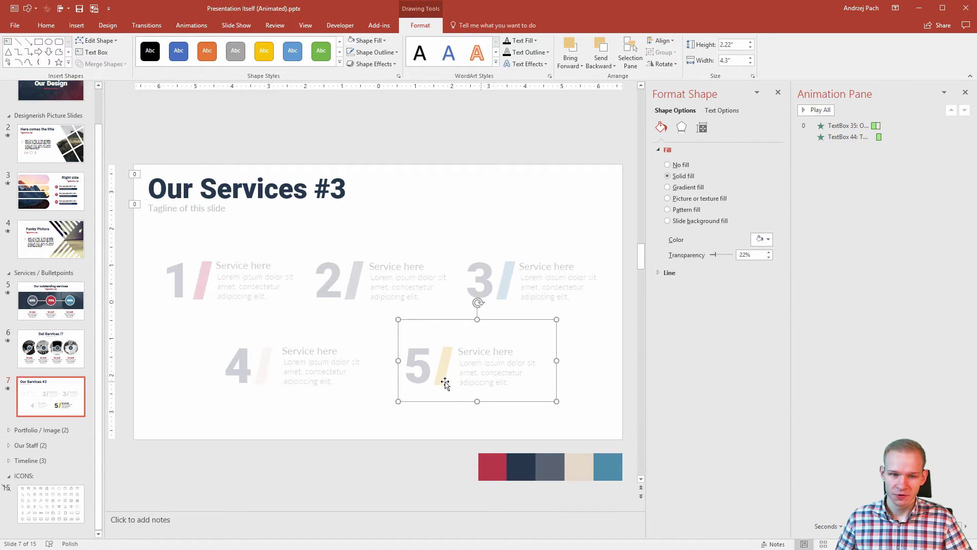
Select all five rectangles, close the Format Shape pane, and select the title
click(244, 299)
shift+click(375, 282)
shift+click(323, 373)
shift+click(504, 285)
shift+click(450, 390)
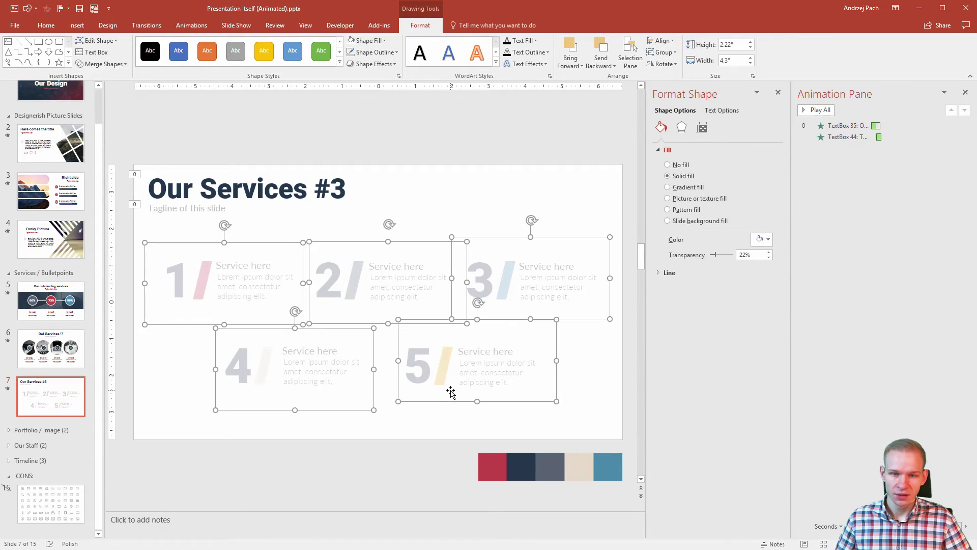
click(778, 93)
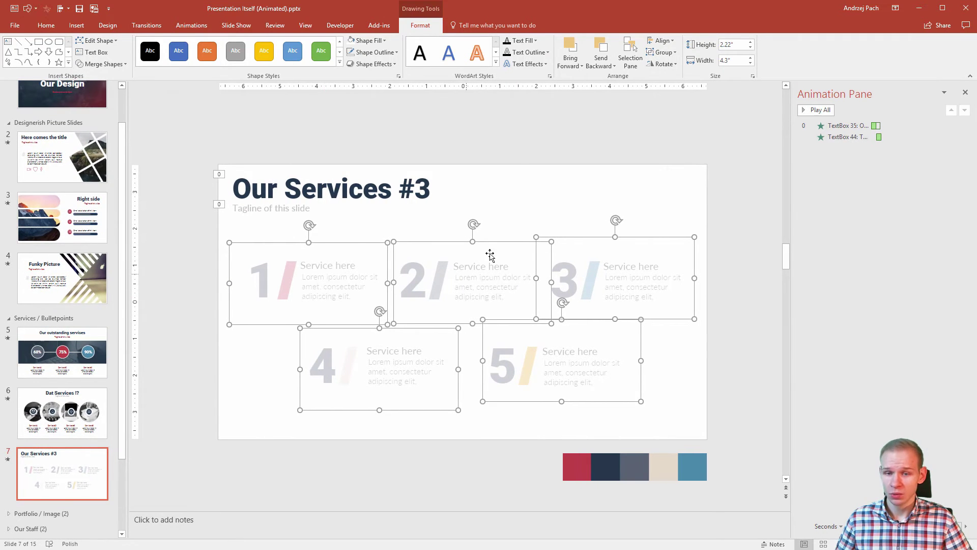
click(520, 174)
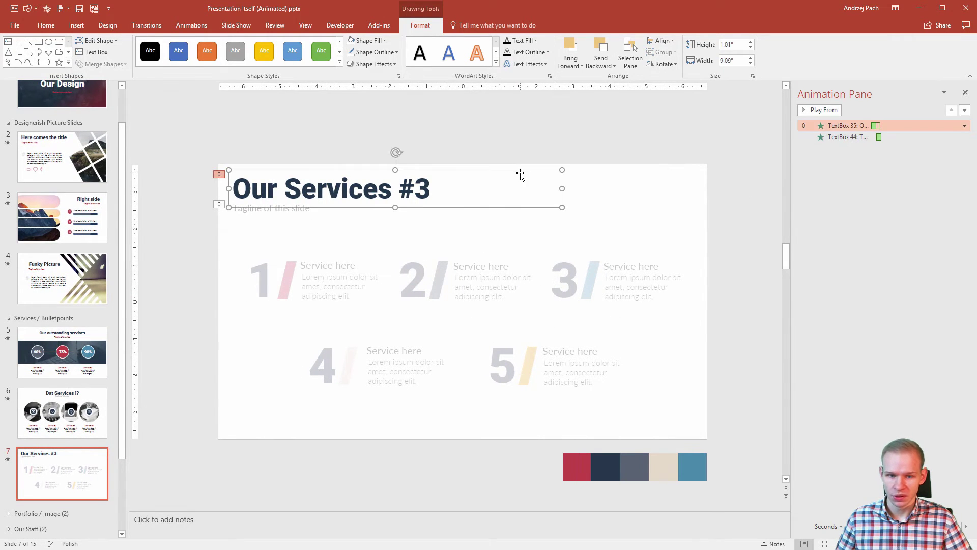
Apply a Fade entrance animation to the rectangle over service box 1
click(323, 278)
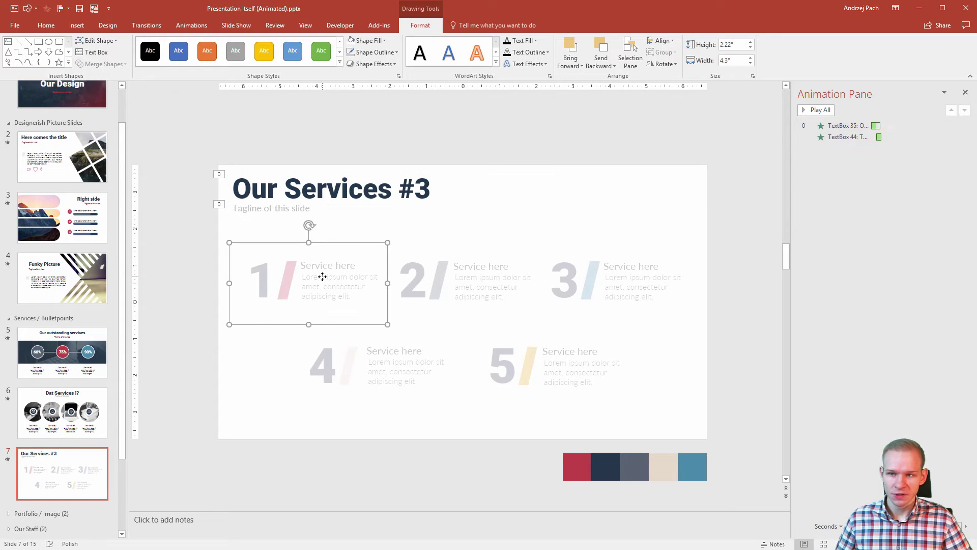
click(192, 26)
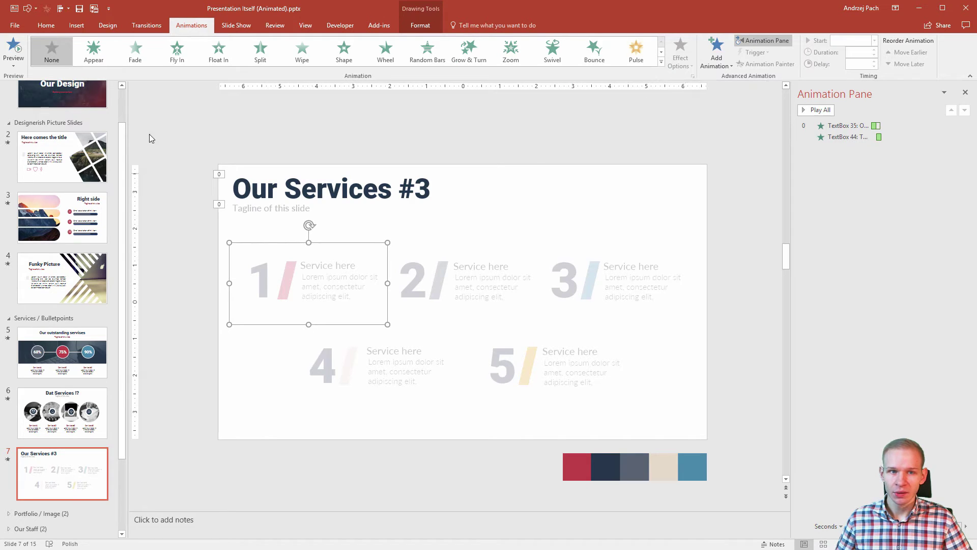
click(136, 53)
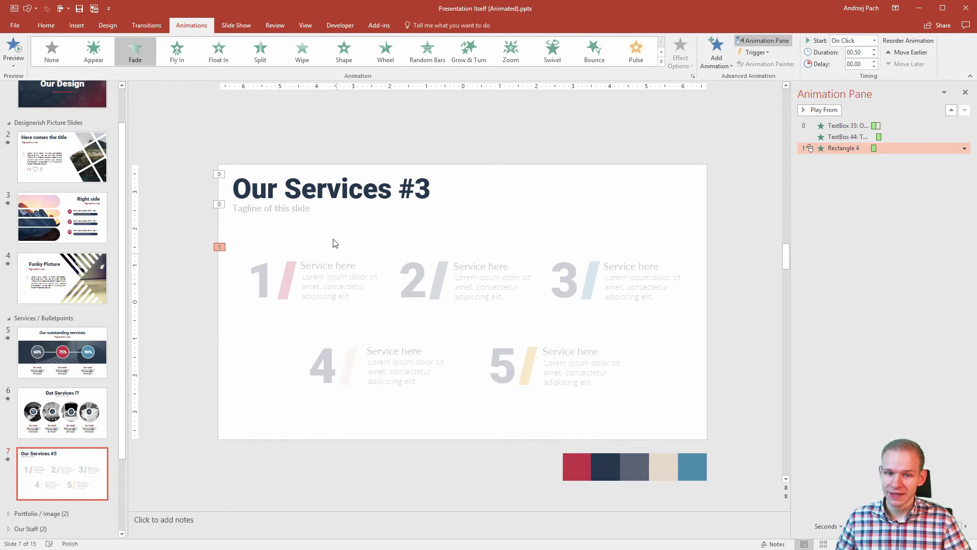
Cancel the accidental rectangle move and paint the Fade onto box 2's rectangle
drag(331, 242, 259, 303)
key(Escape)
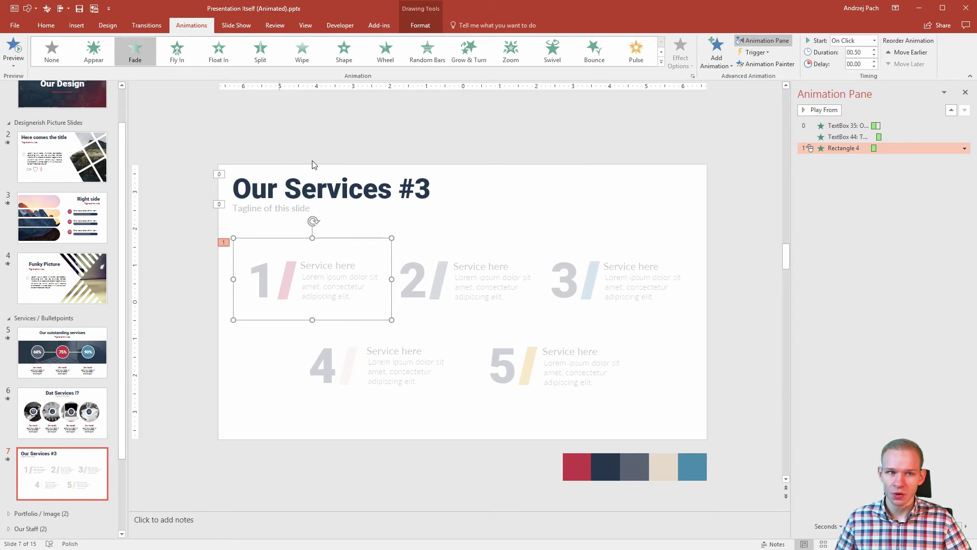
key(alt+shift+c)
click(469, 277)
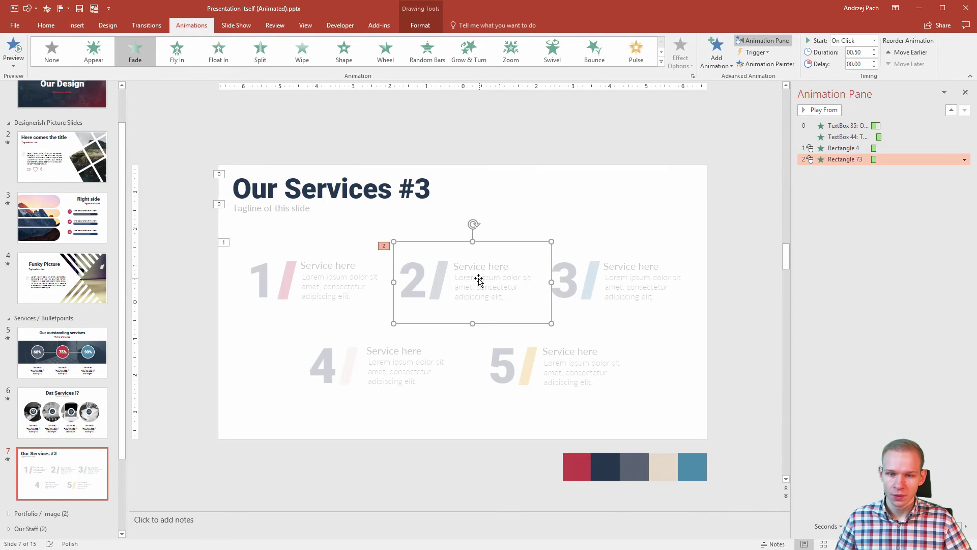
Paint the Fade animation onto the rectangles over boxes 3, 4 and 5
key(alt+shift+c)
click(602, 285)
key(alt+shift+c)
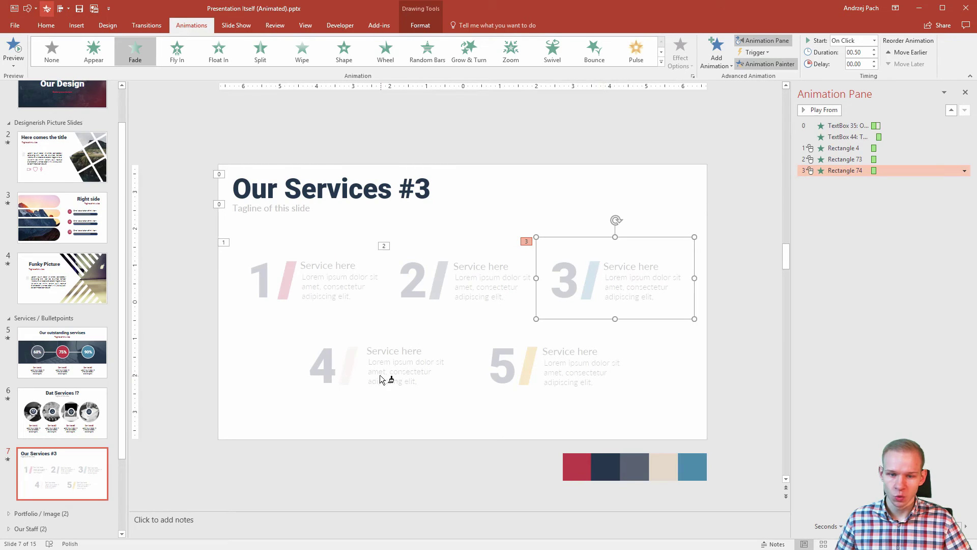
click(381, 374)
key(alt+shift+c)
click(535, 375)
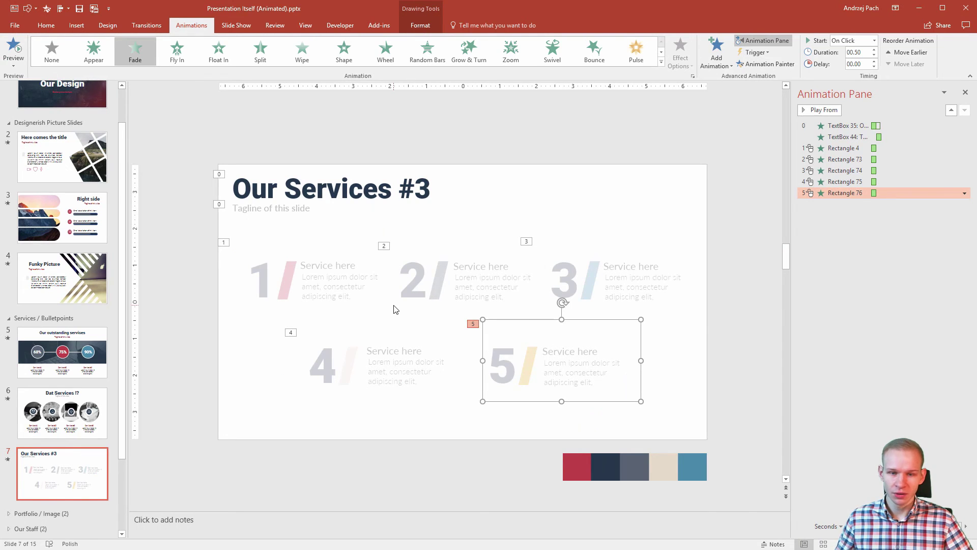
Select the translucent rectangle over the first service box
click(323, 290)
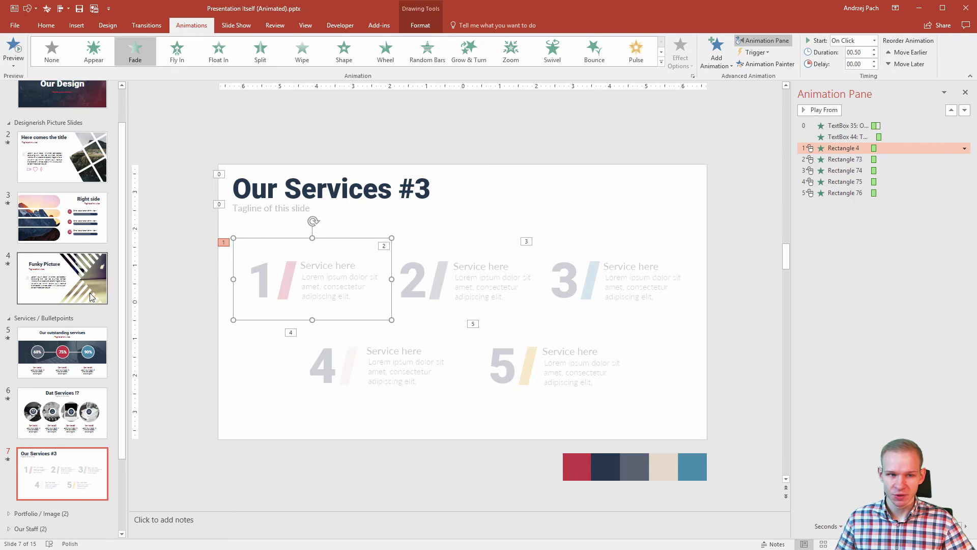
scroll(41, 320, up, 1)
scroll(45, 229, down, 1)
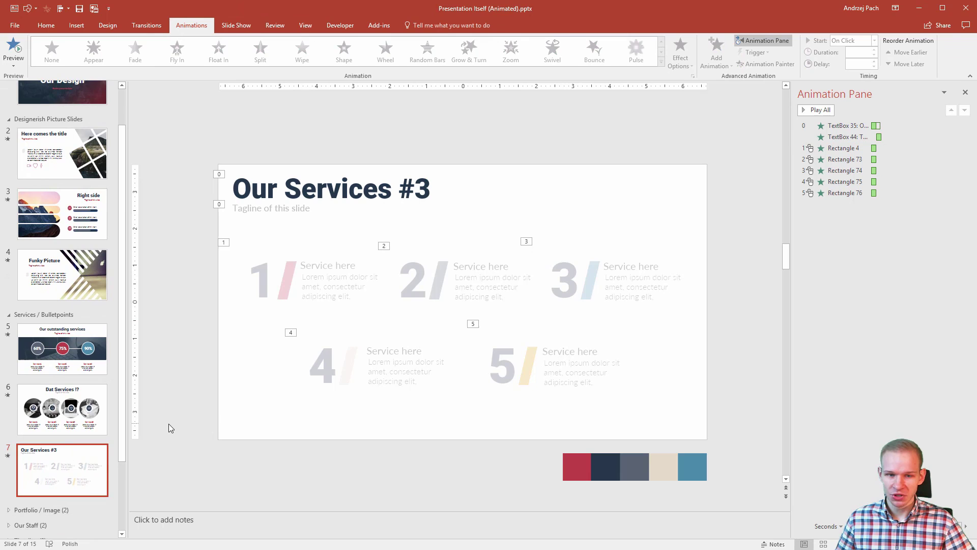
scroll(12, 514, down, 2)
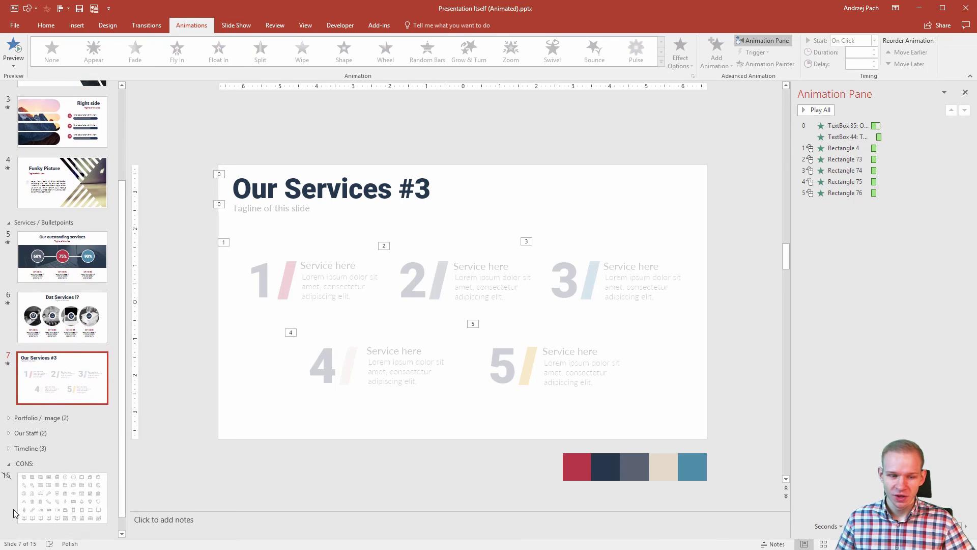